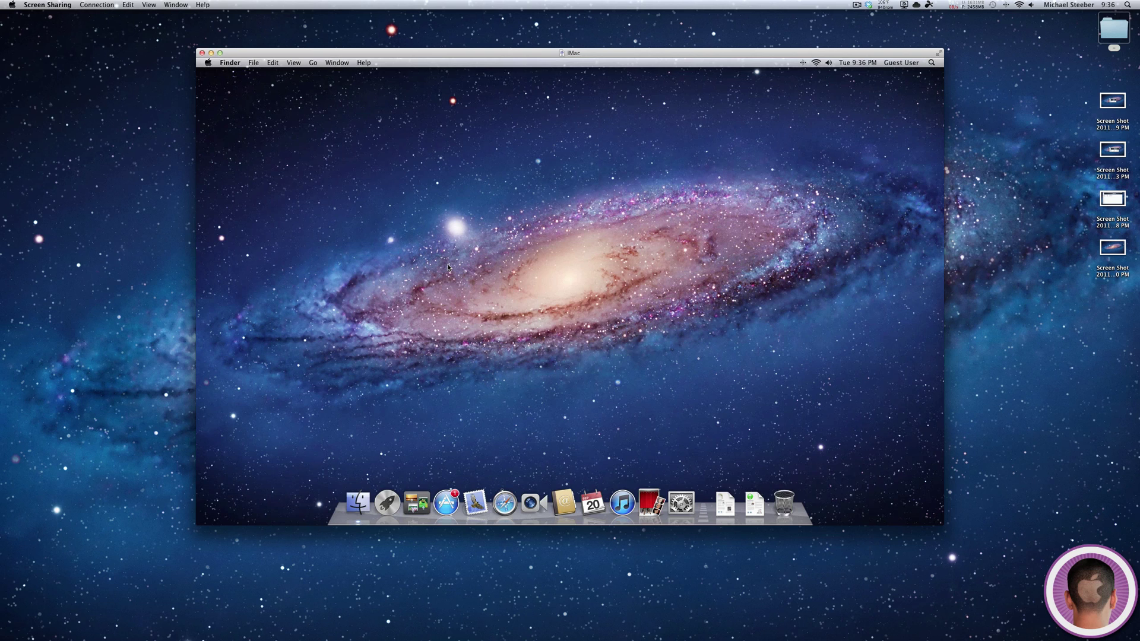
On the old iMac, check the Sidebar settings in Finder Preferences, then close them
{"action": "left_click", "coordinate": [370, 500]}
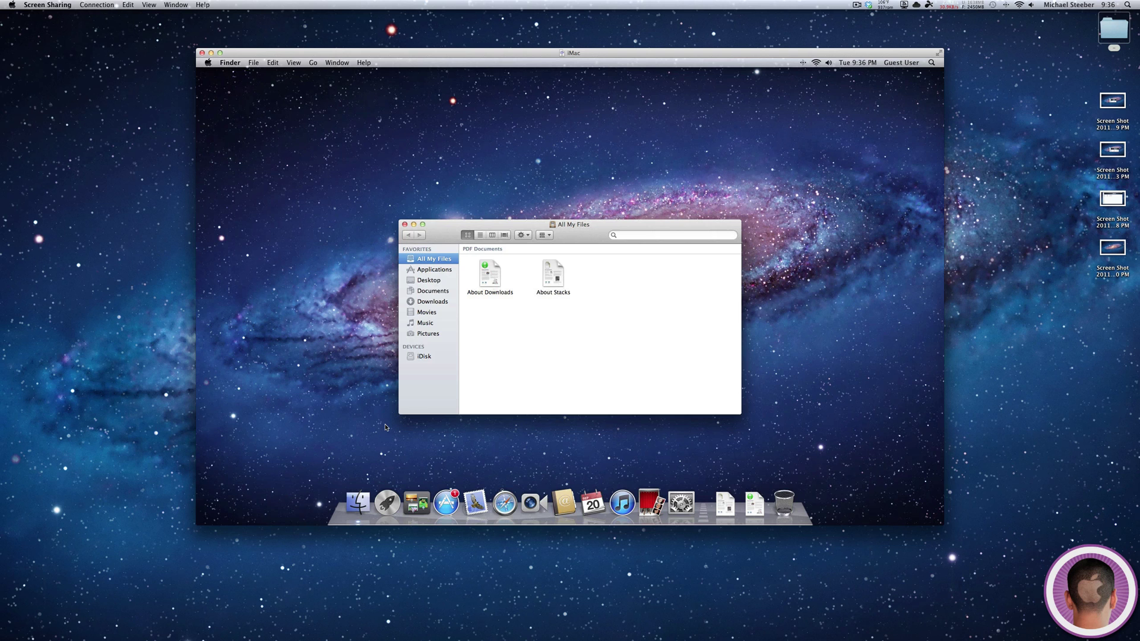
{"action": "left_click", "coordinate": [232, 63]}
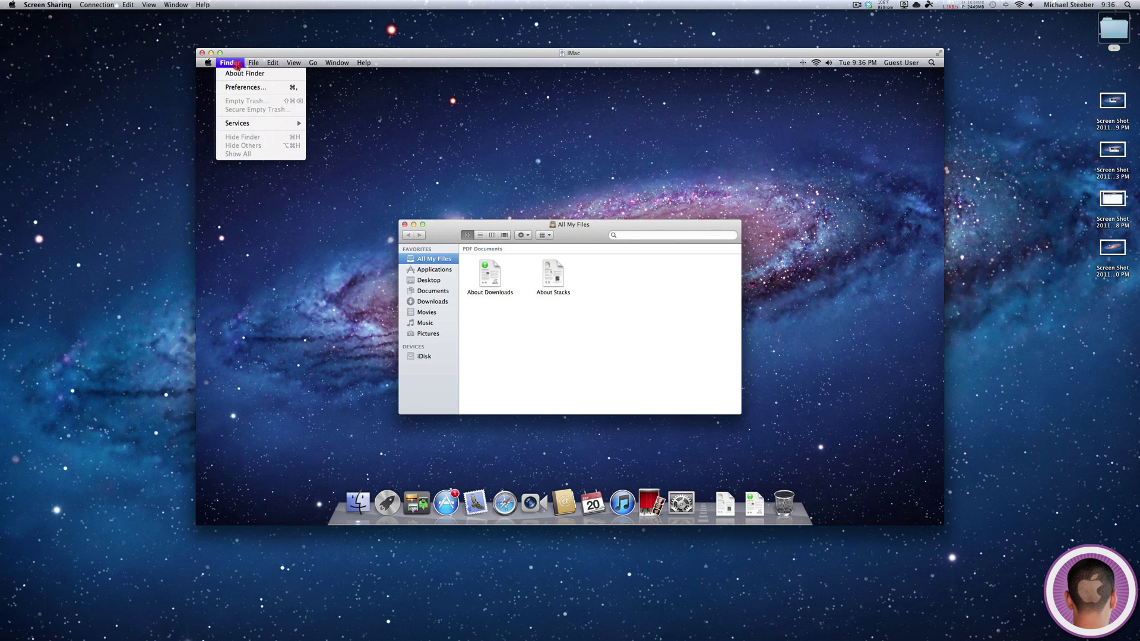
{"action": "left_click", "coordinate": [239, 87]}
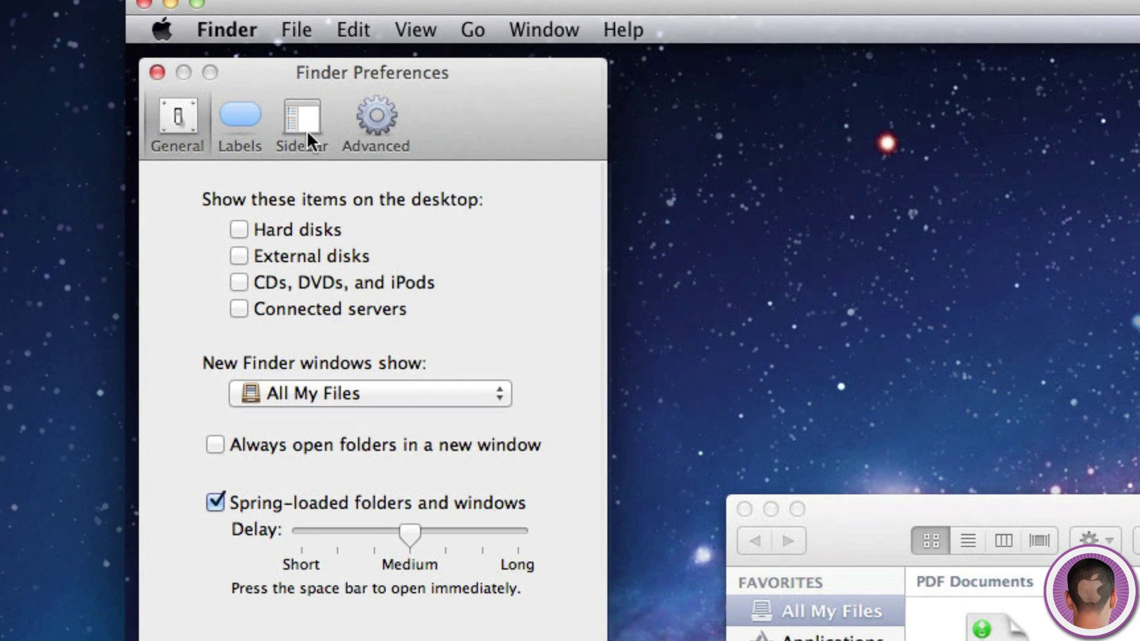
{"action": "left_click", "coordinate": [305, 127]}
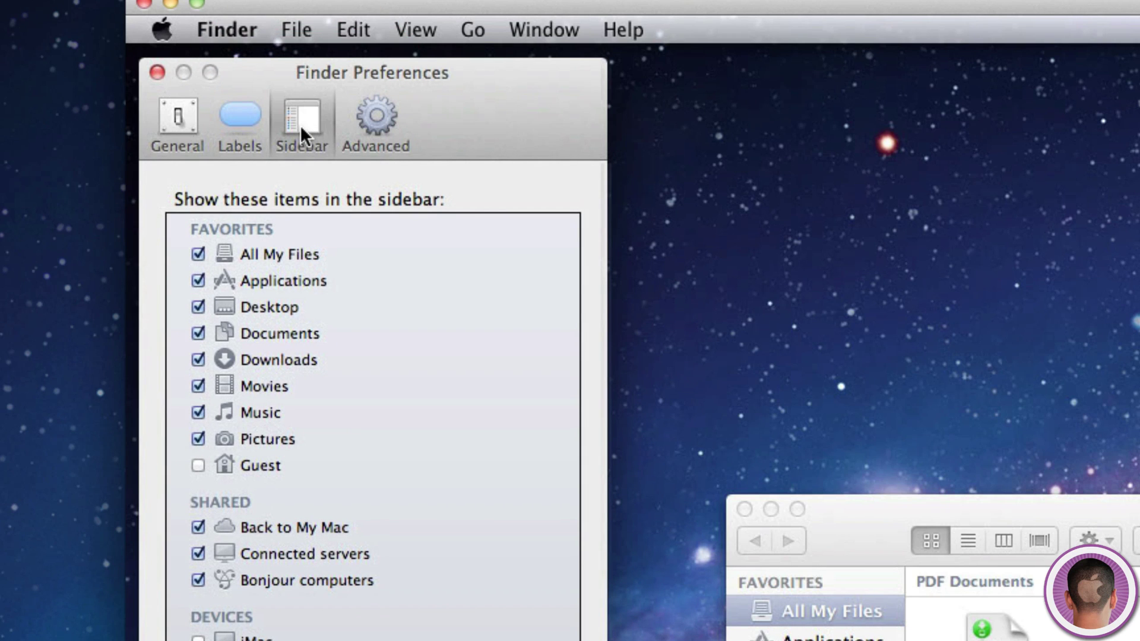
{"action": "left_click", "coordinate": [155, 73]}
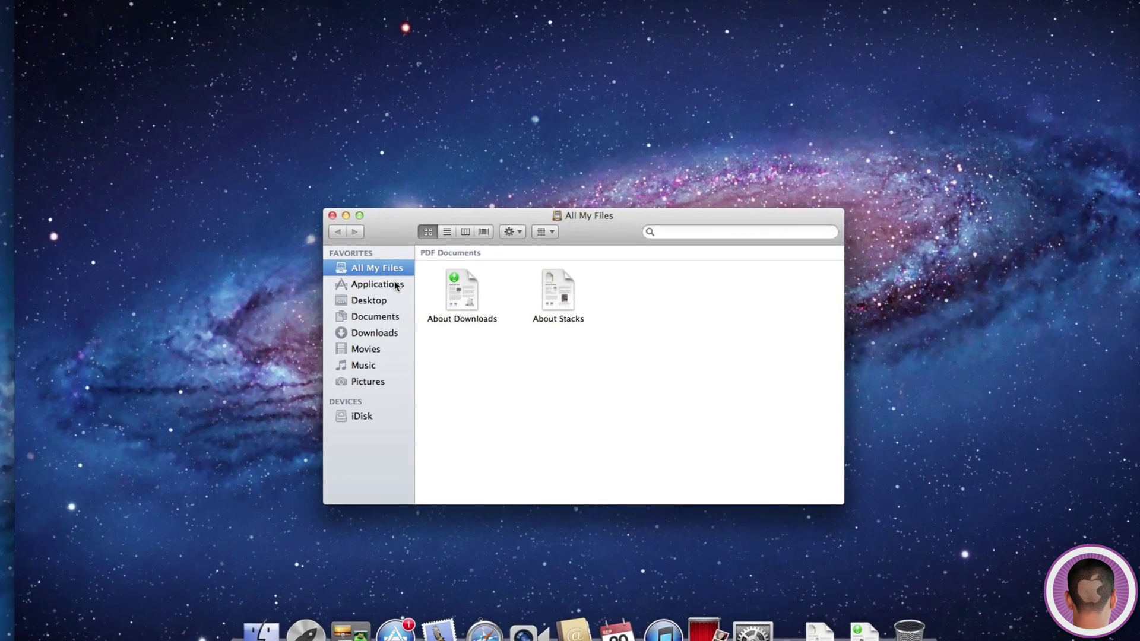
Launch Terminal from the Applications > Utilities folder
{"action": "left_click", "coordinate": [427, 313]}
{"action": "scroll", "coordinate": [506, 461], "scroll_direction": "down", "scroll_amount": 5}
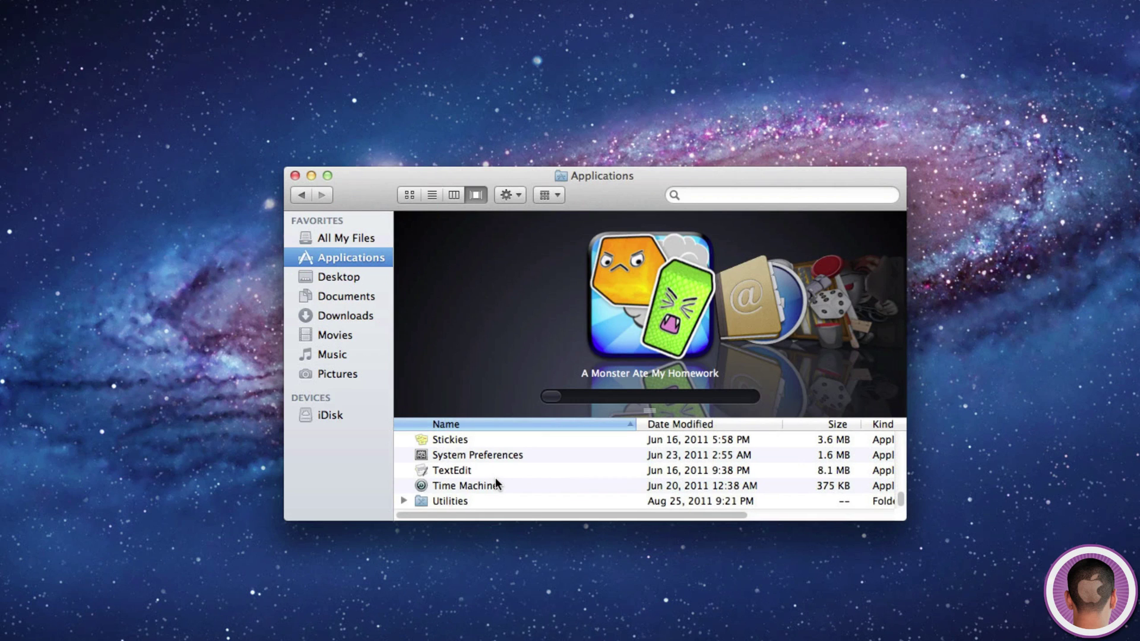
{"action": "double_click", "coordinate": [452, 502]}
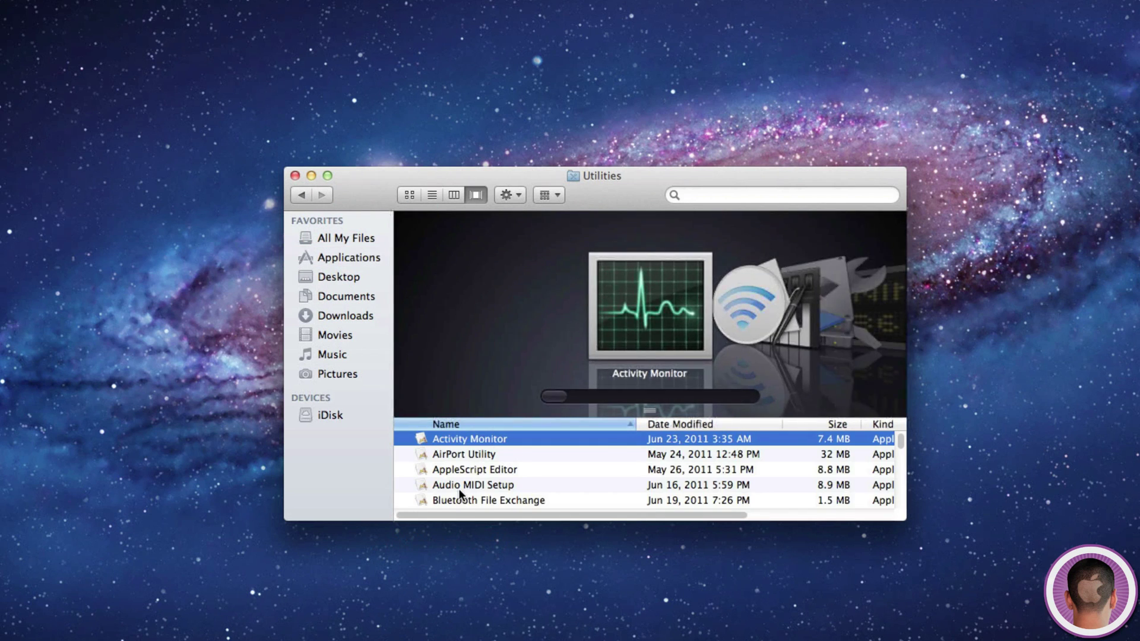
{"action": "key", "text": "t"}
{"action": "double_click", "coordinate": [689, 301]}
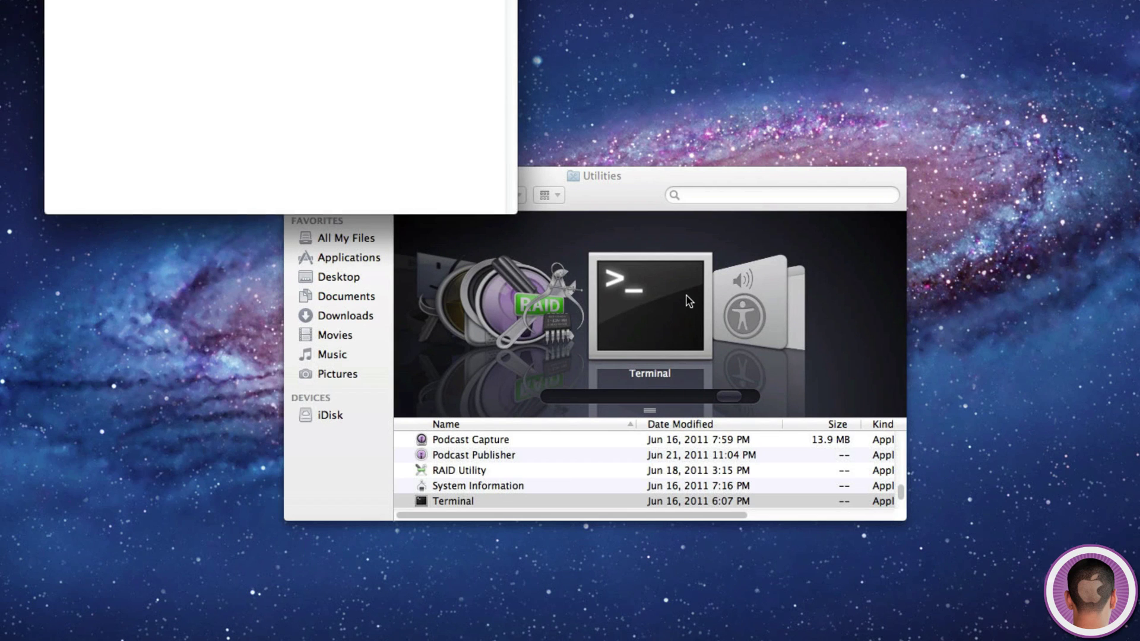
Run 'defaults write com.apple.NetworkBrowser BrowseAllInterfaces 1', then 'killall Finder' to restart Finder
{"action": "left_click_drag", "start_coordinate": [323, 0], "coordinate": [549, 47]}
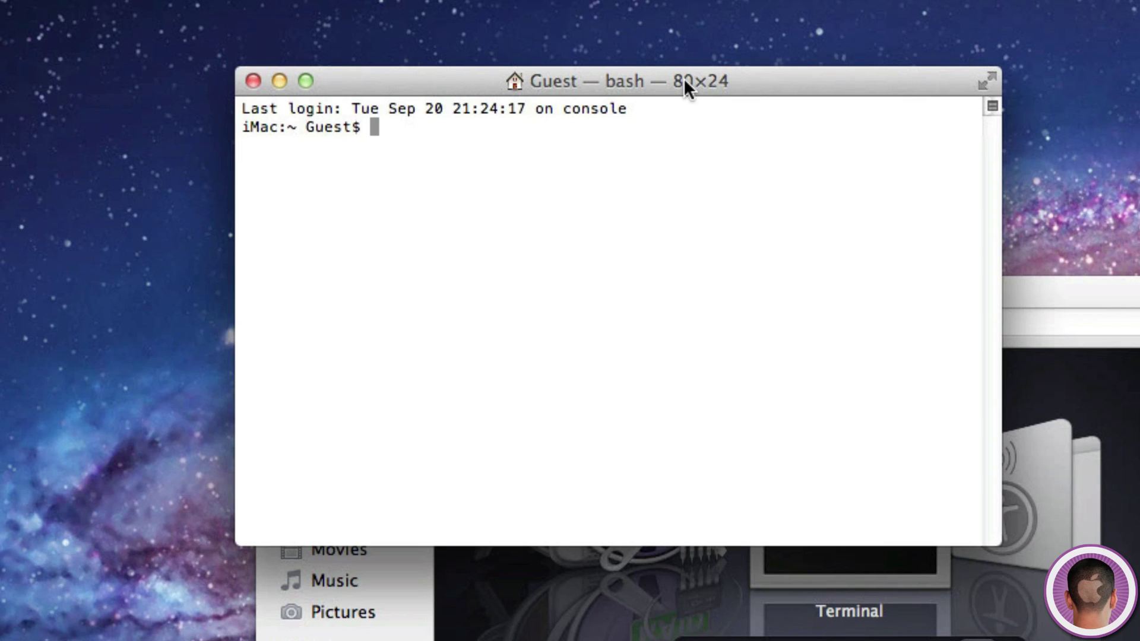
{"action": "type", "text": "defa"}
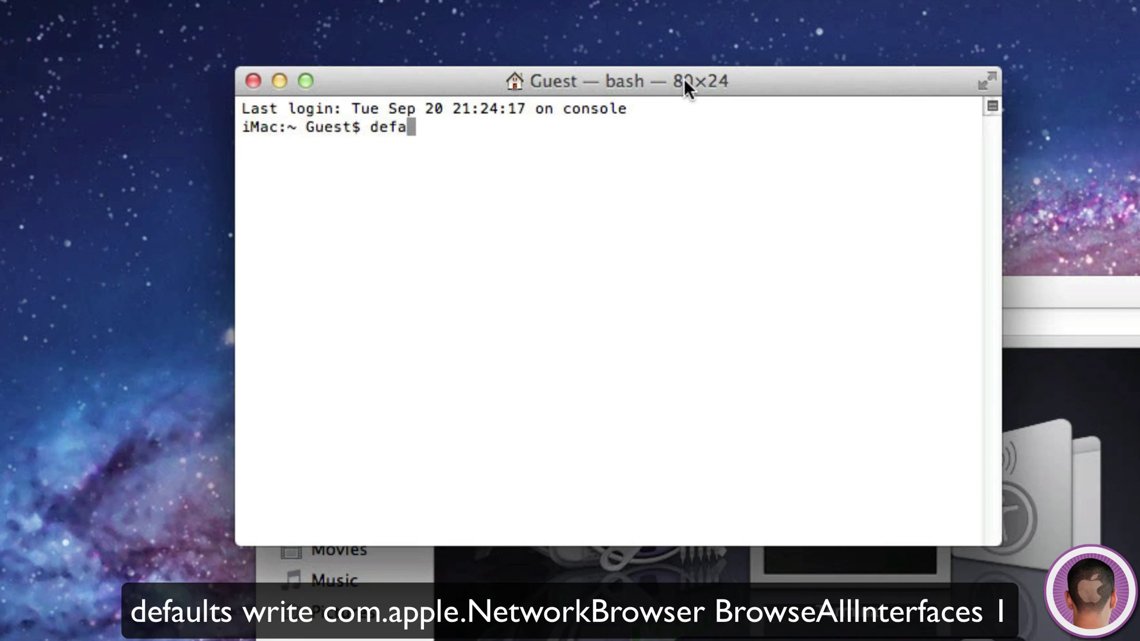
{"action": "type", "text": "ults write "}
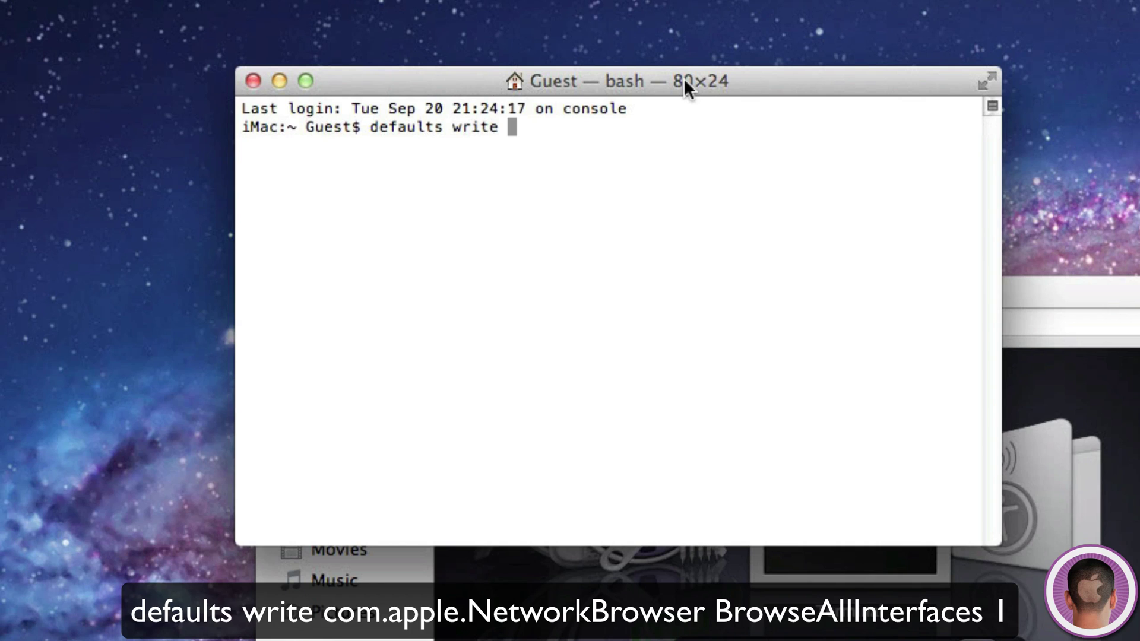
{"action": "type", "text": "com.apple.NetworkBrowser Browser"}
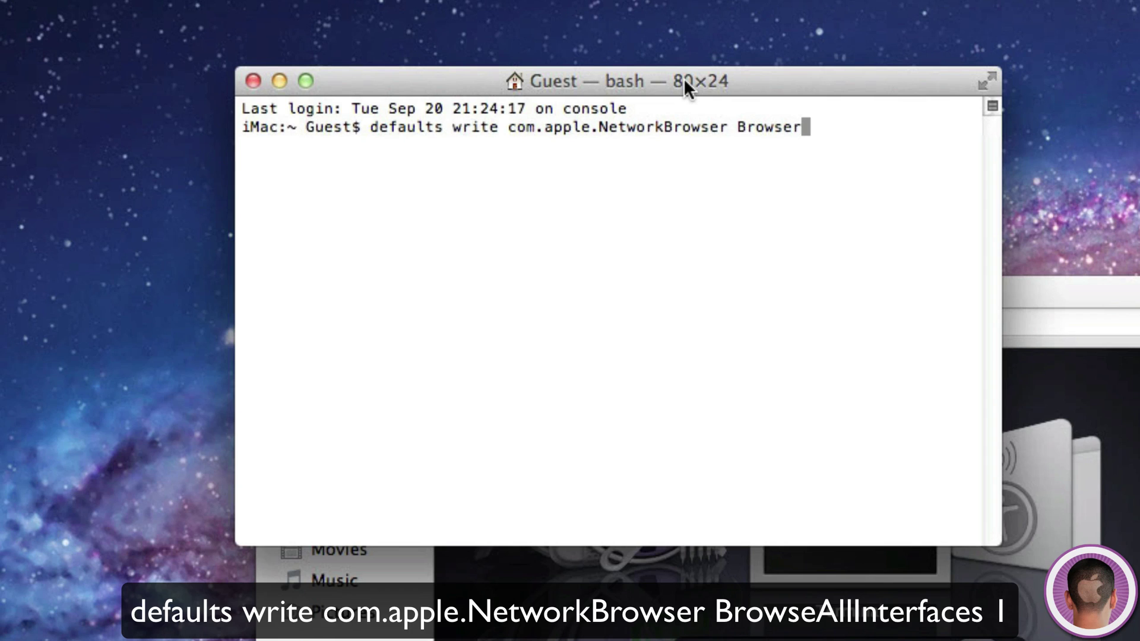
{"action": "key", "text": "BackSpace"}
{"action": "type", "text": "AllInterfaces 1"}
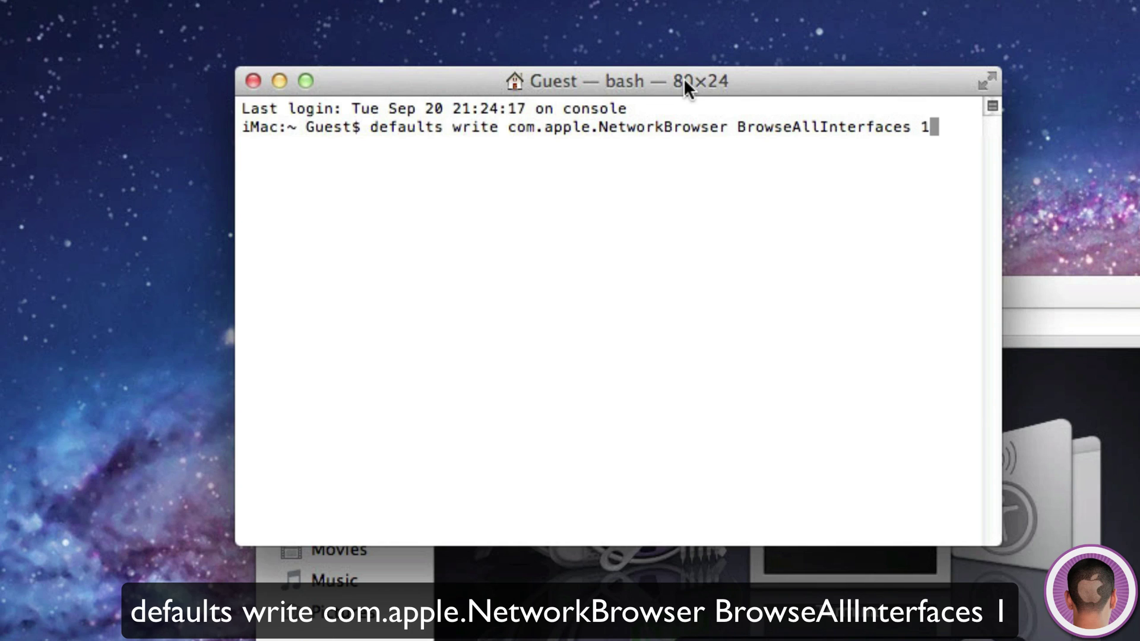
{"action": "key", "text": "Return"}
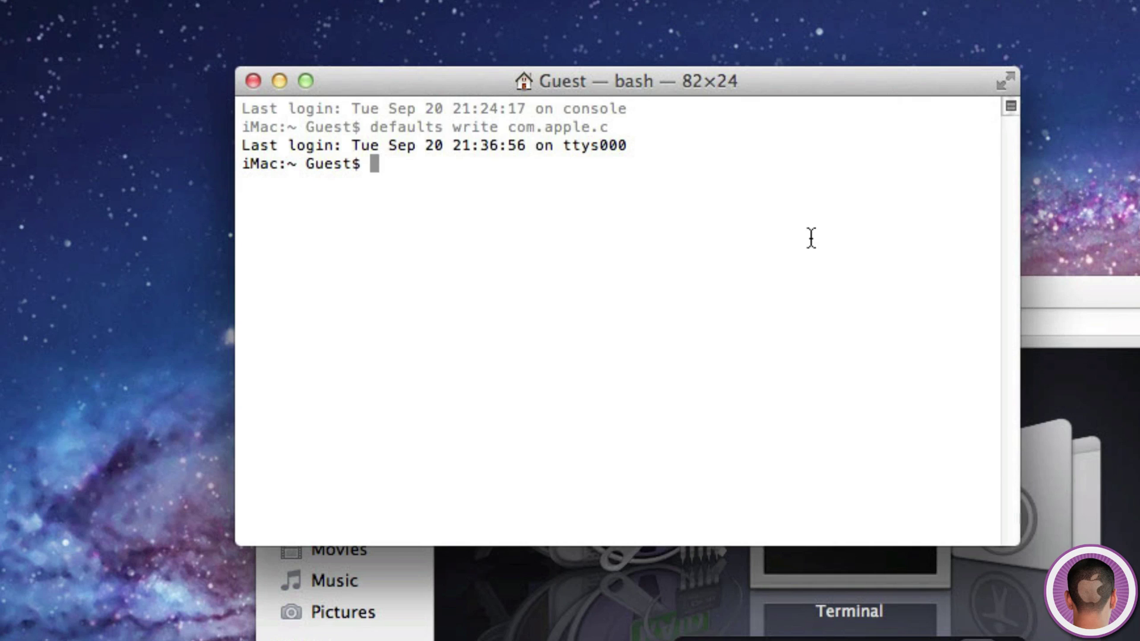
{"action": "type", "text": "killall"}
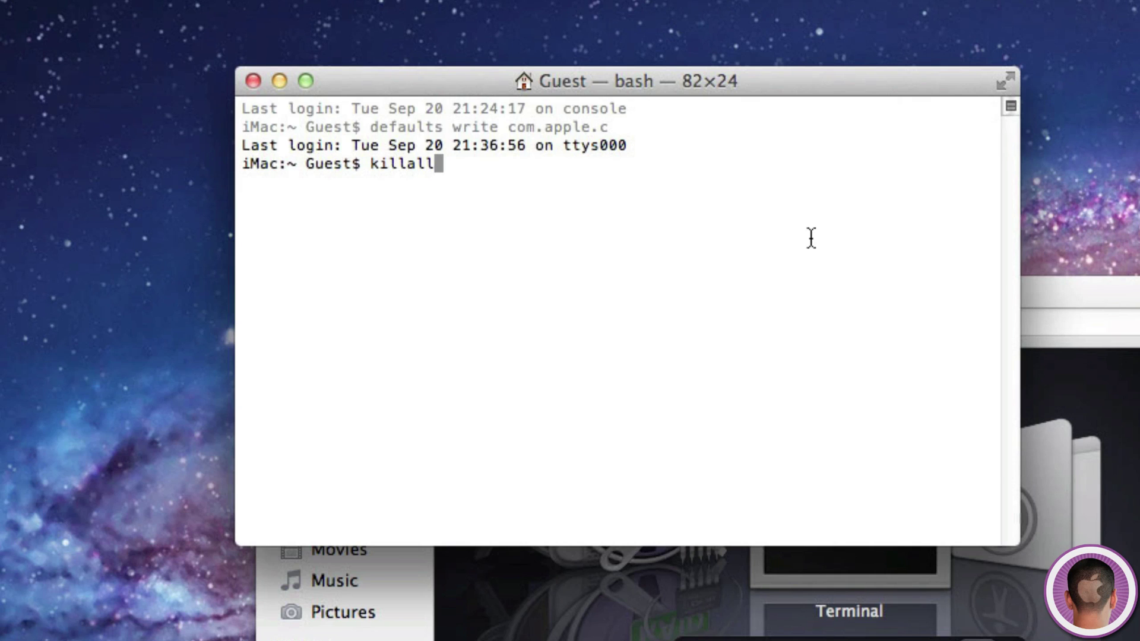
{"action": "type", "text": " Finder"}
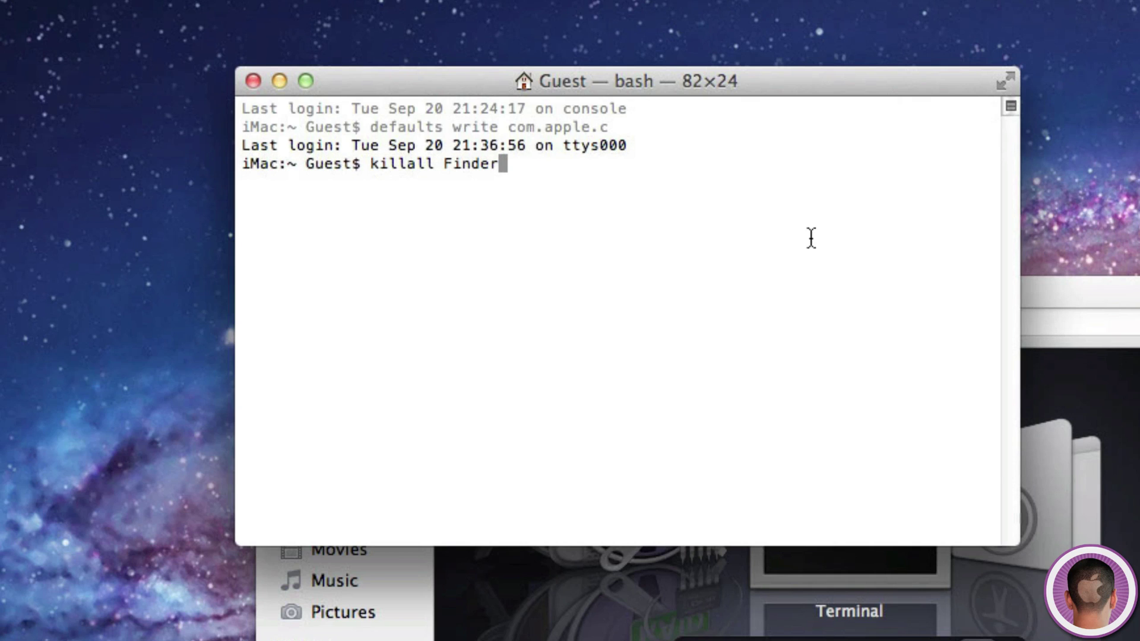
{"action": "key", "text": "Return"}
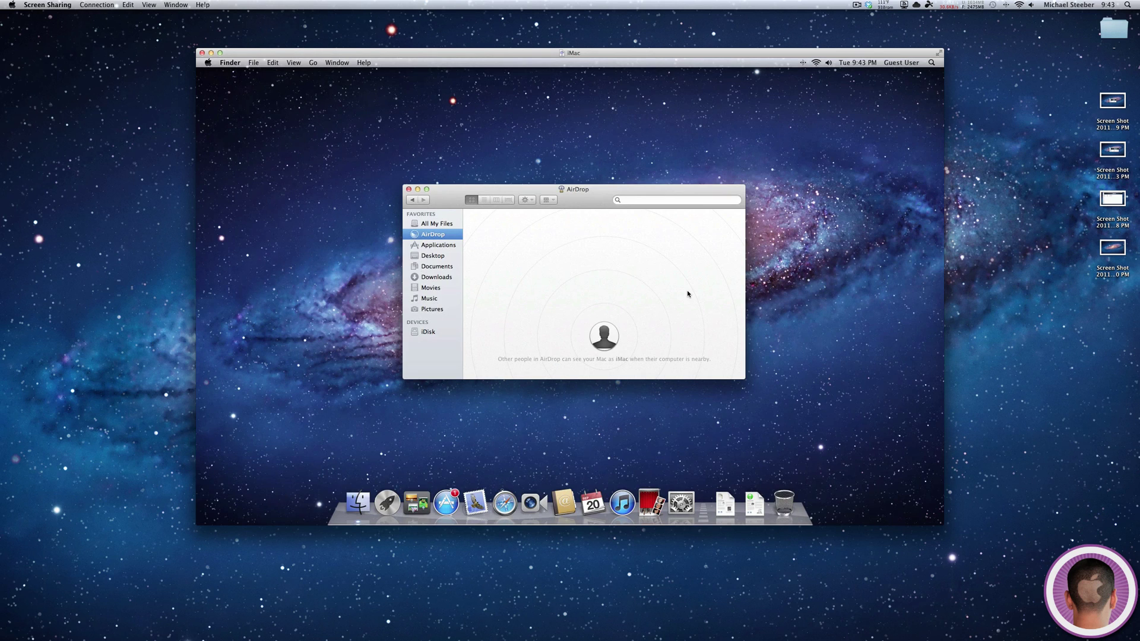
Open a Finder window on the local Mac and select AirDrop in its sidebar
{"action": "left_click", "coordinate": [412, 621]}
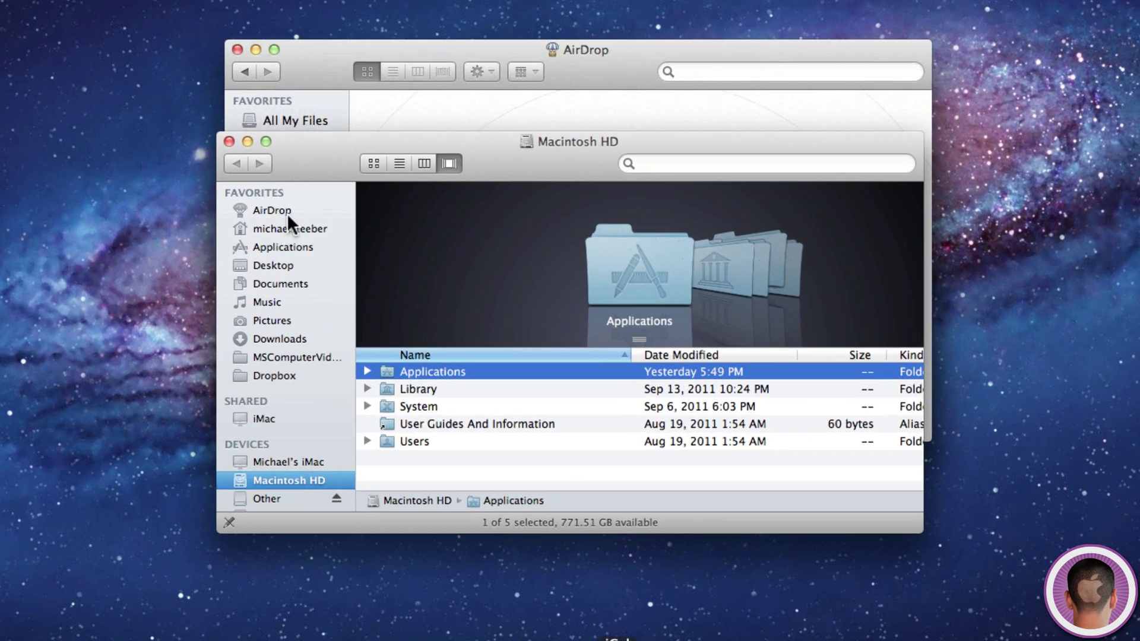
{"action": "left_click", "coordinate": [288, 215]}
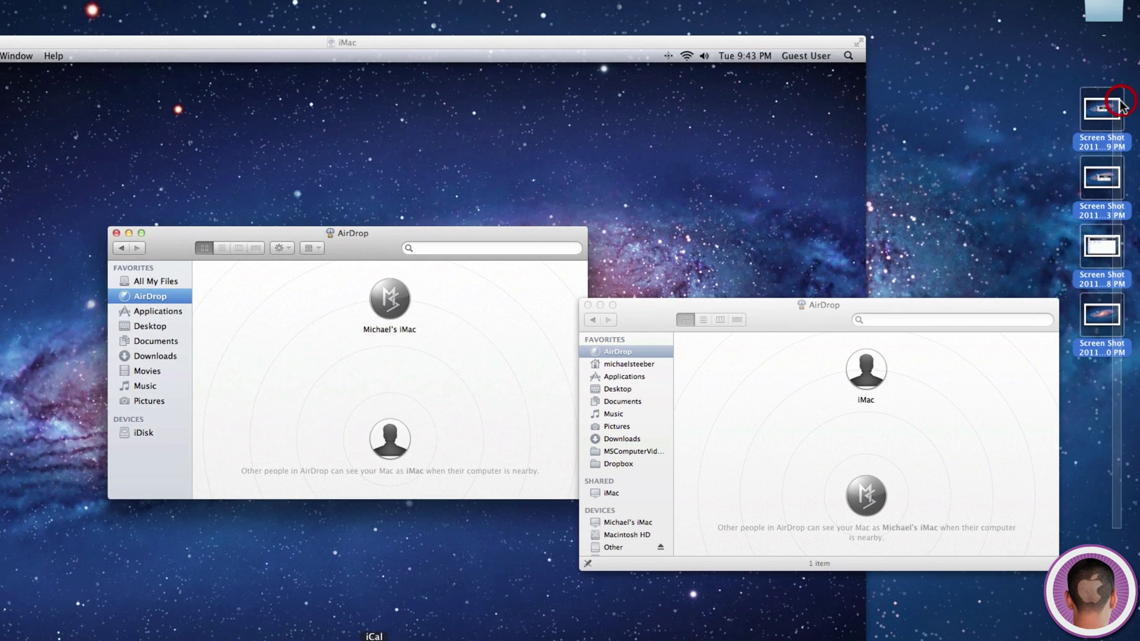
AirDrop the four desktop screenshots to the iMac, accept them there, and deselect the files
{"action": "left_click_drag", "start_coordinate": [1093, 380], "coordinate": [873, 374]}
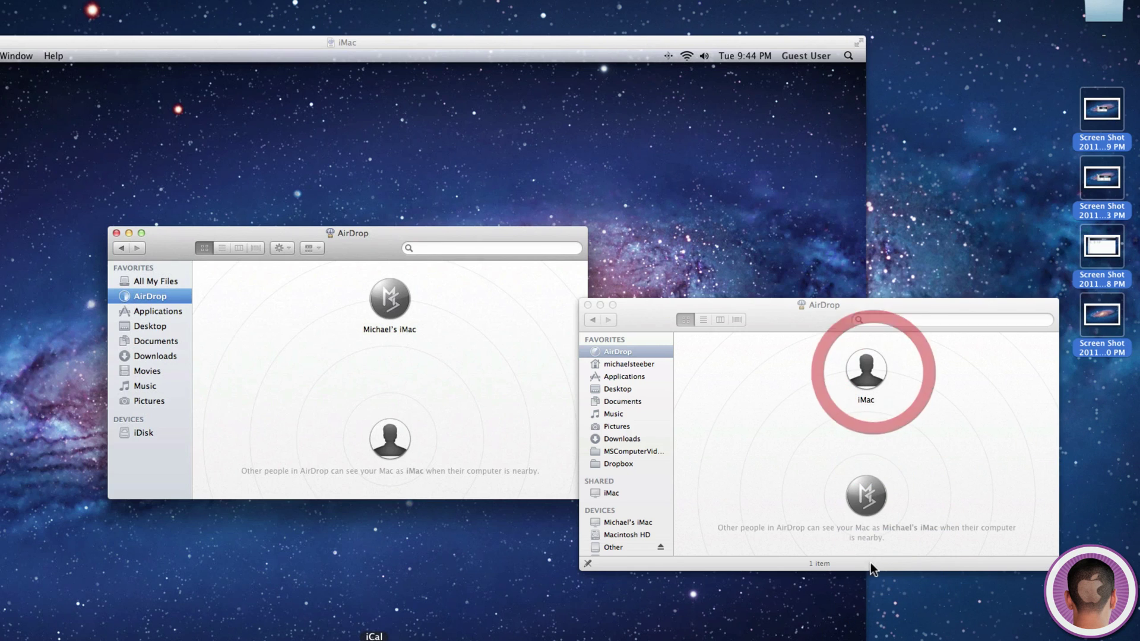
{"action": "left_click", "coordinate": [950, 327]}
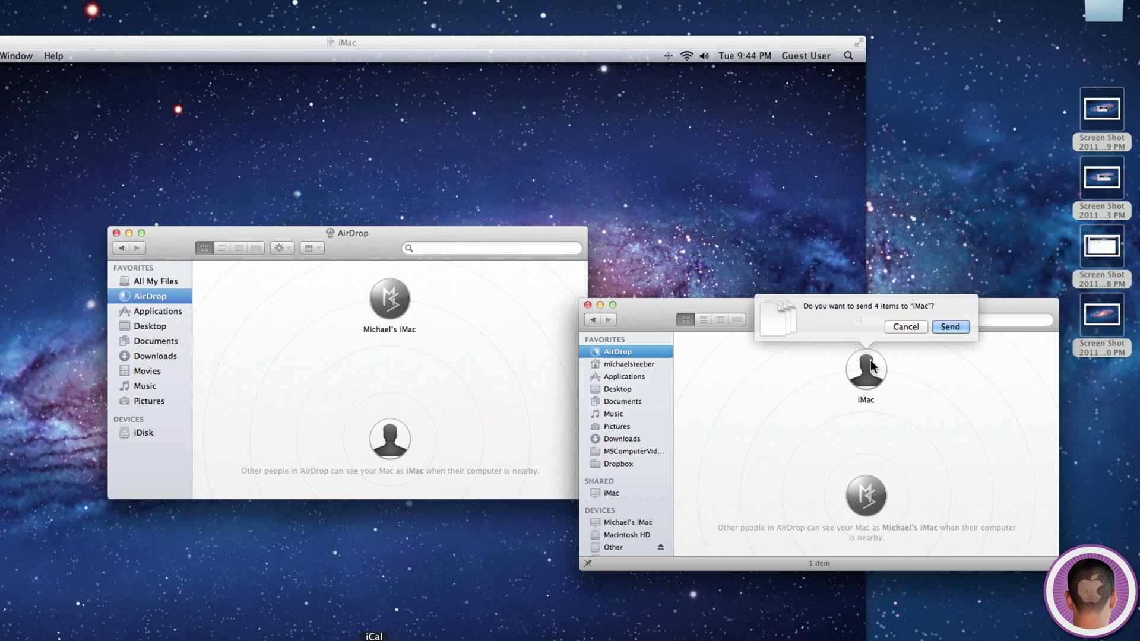
{"action": "left_click", "coordinate": [474, 258]}
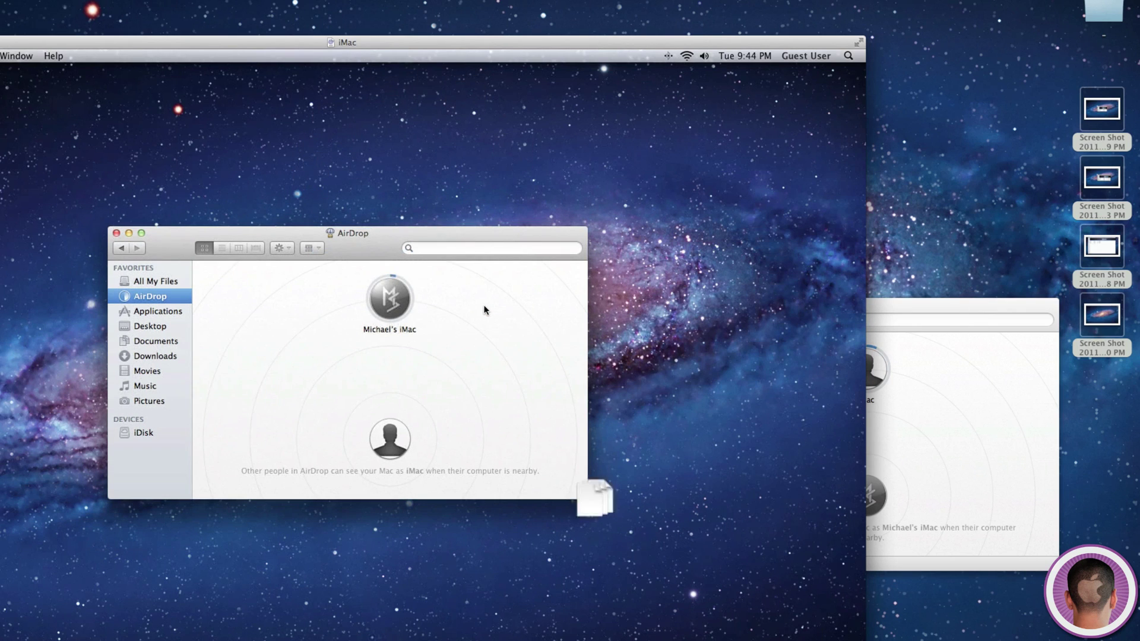
{"action": "left_click", "coordinate": [967, 407]}
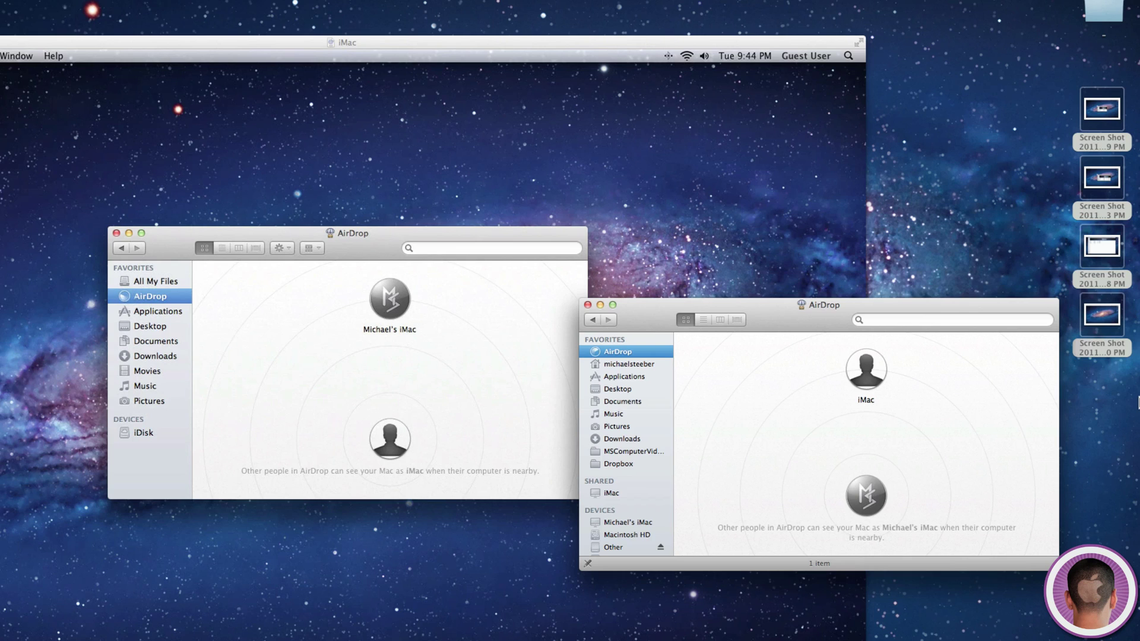
{"action": "left_click", "coordinate": [1120, 420]}
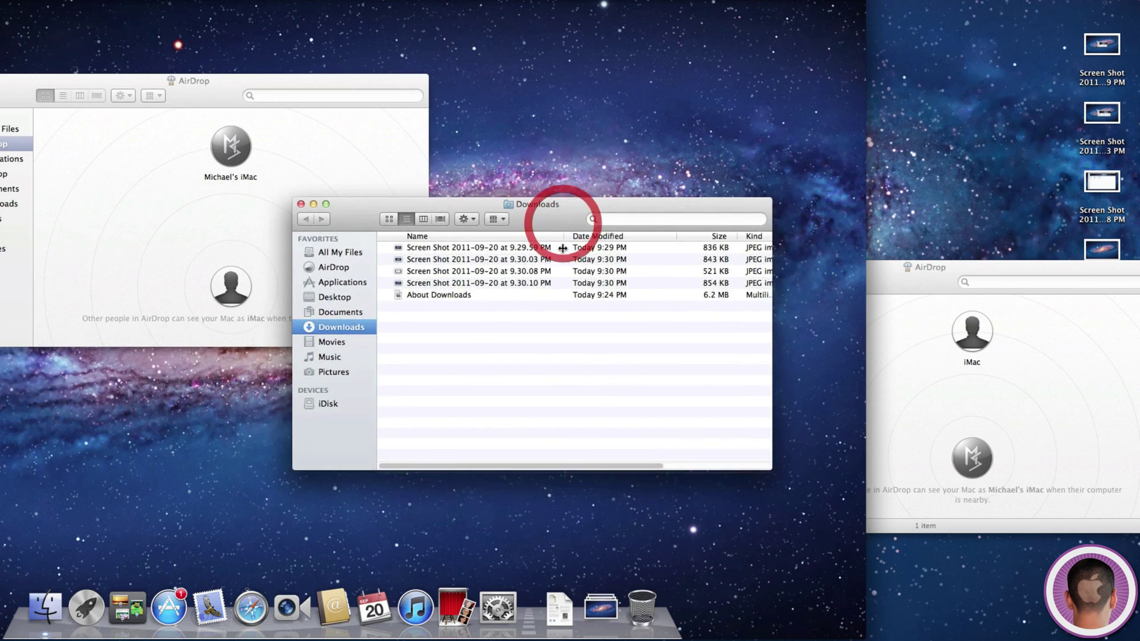
Select the four screenshots in the iMac's Downloads and drop them onto the other Mac in AirDrop
{"action": "left_click_drag", "start_coordinate": [562, 248], "coordinate": [560, 284]}
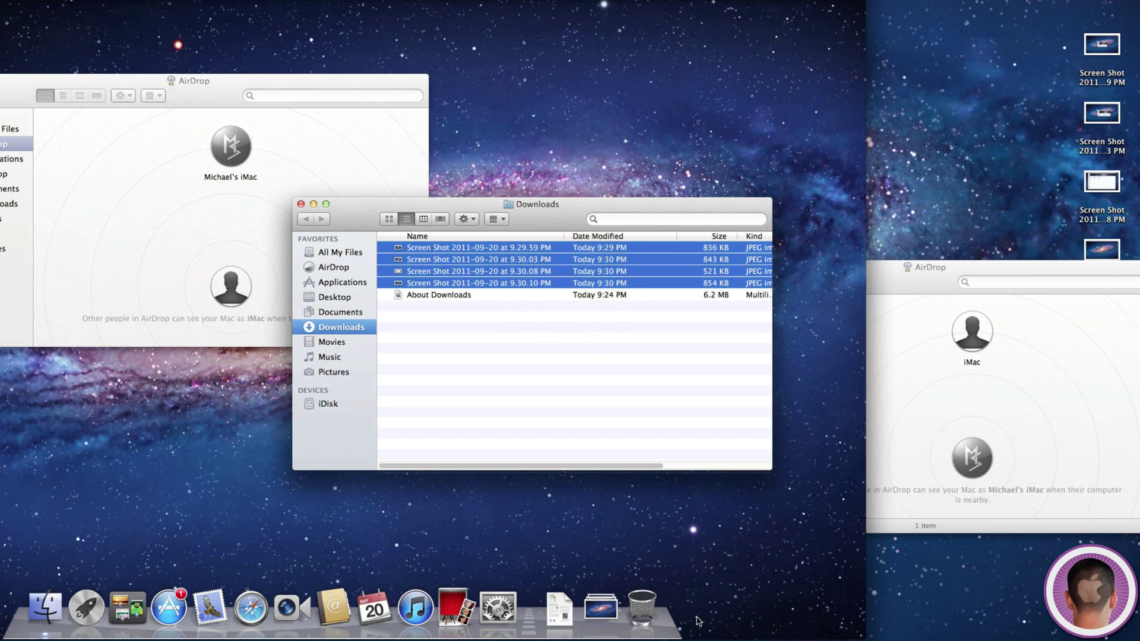
{"action": "left_click_drag", "start_coordinate": [451, 259], "coordinate": [235, 148]}
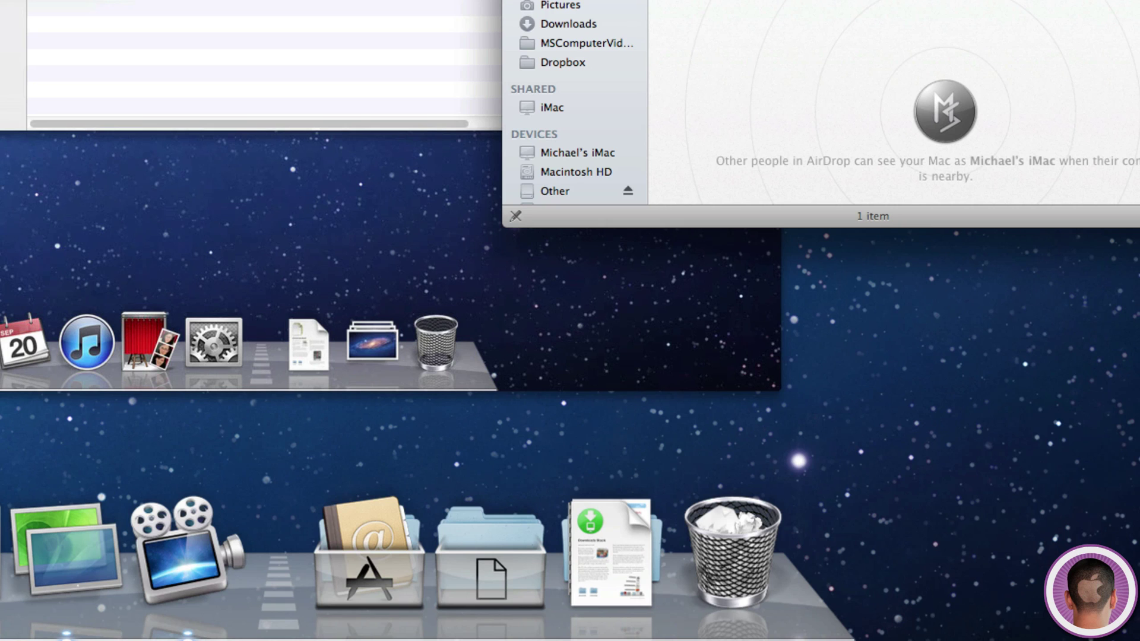
Command-drag the AirDrop item out of the local Finder sidebar favourites
{"action": "left_click", "coordinate": [1070, 140]}
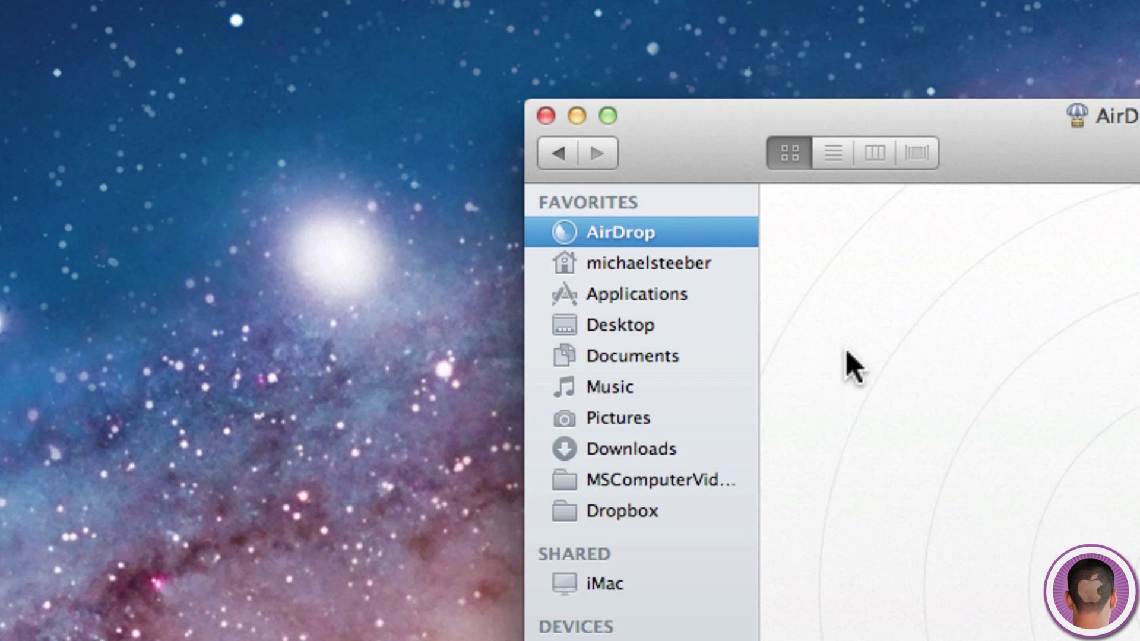
{"action": "key", "text": "super"}
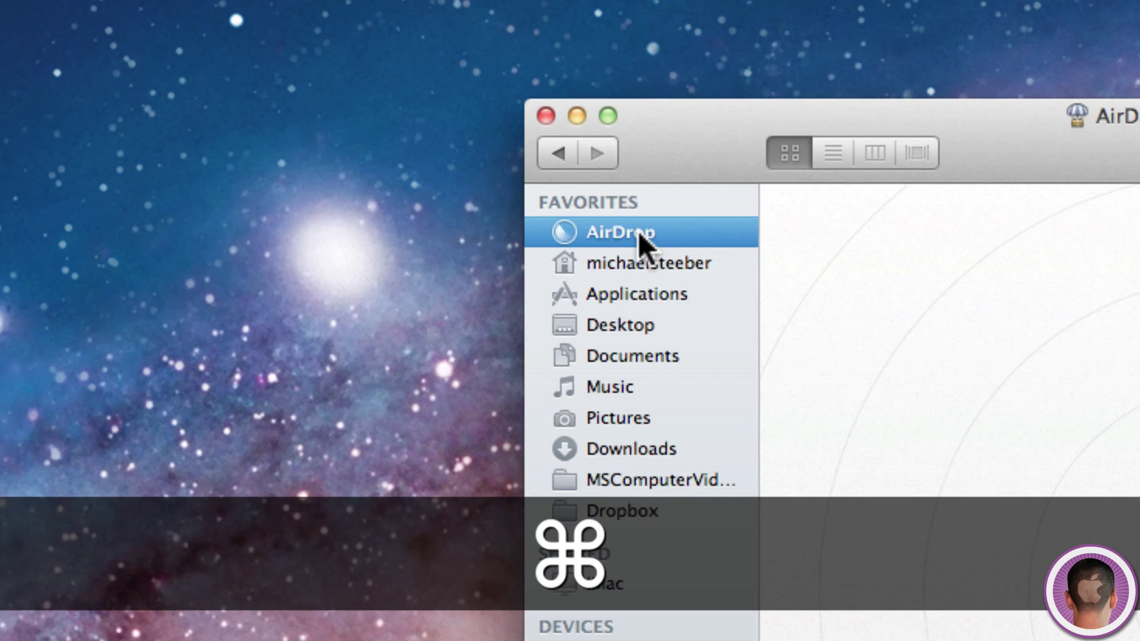
{"action": "left_click_drag", "start_coordinate": [639, 232], "coordinate": [339, 266]}
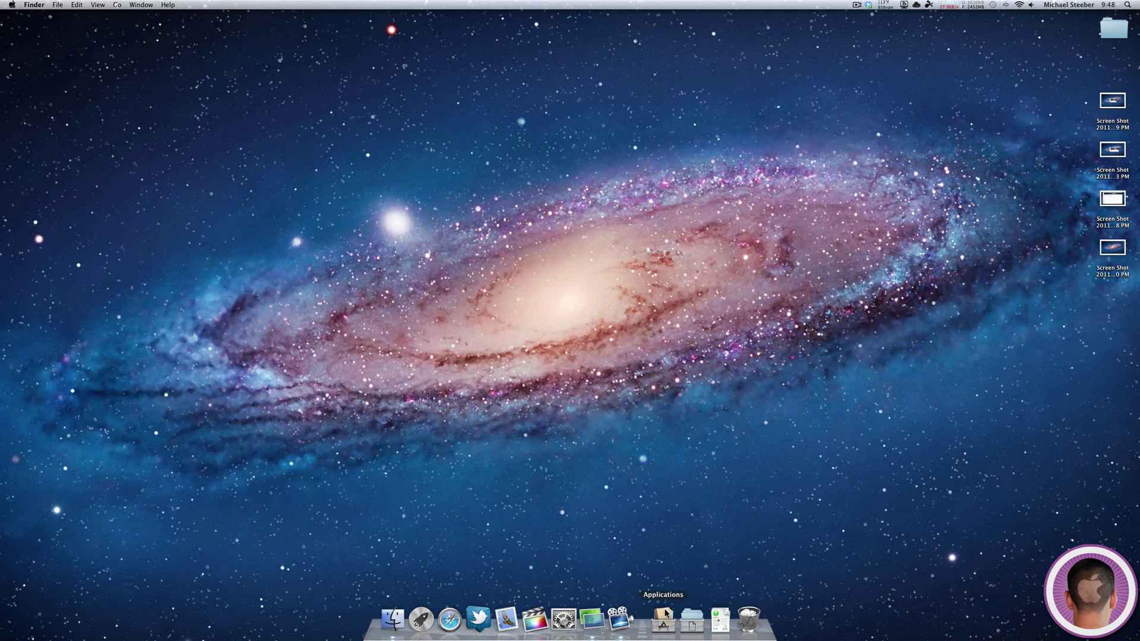
Browse the Menu Bar folder in the Dock's Applications stack, then close the stack
{"action": "left_click", "coordinate": [666, 614]}
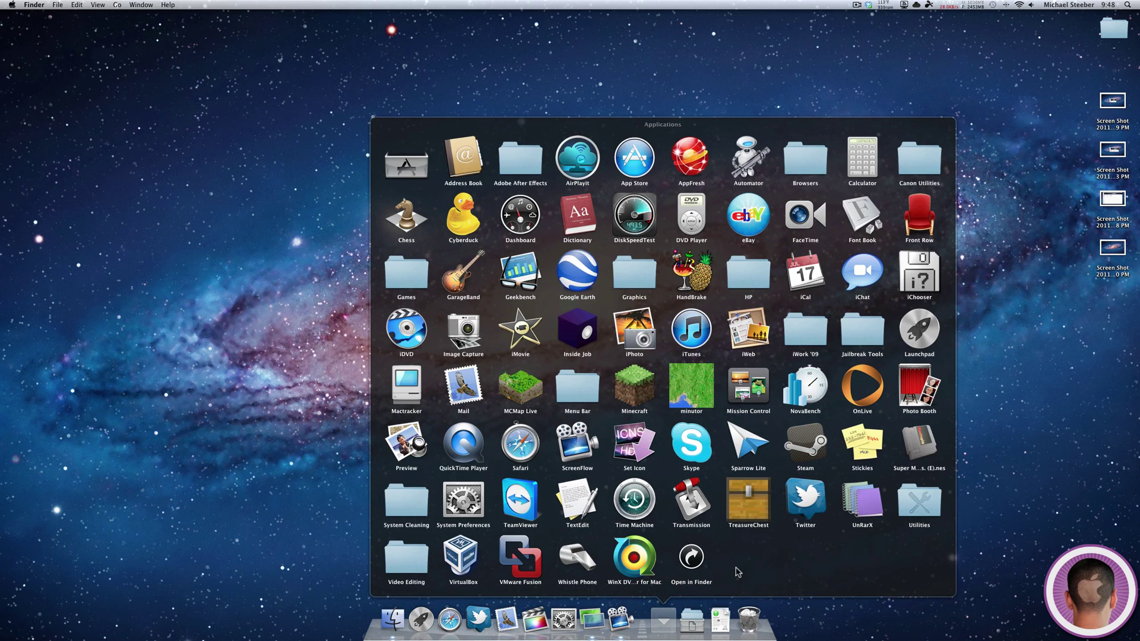
{"action": "left_click", "coordinate": [575, 397]}
{"action": "left_click", "coordinate": [664, 446]}
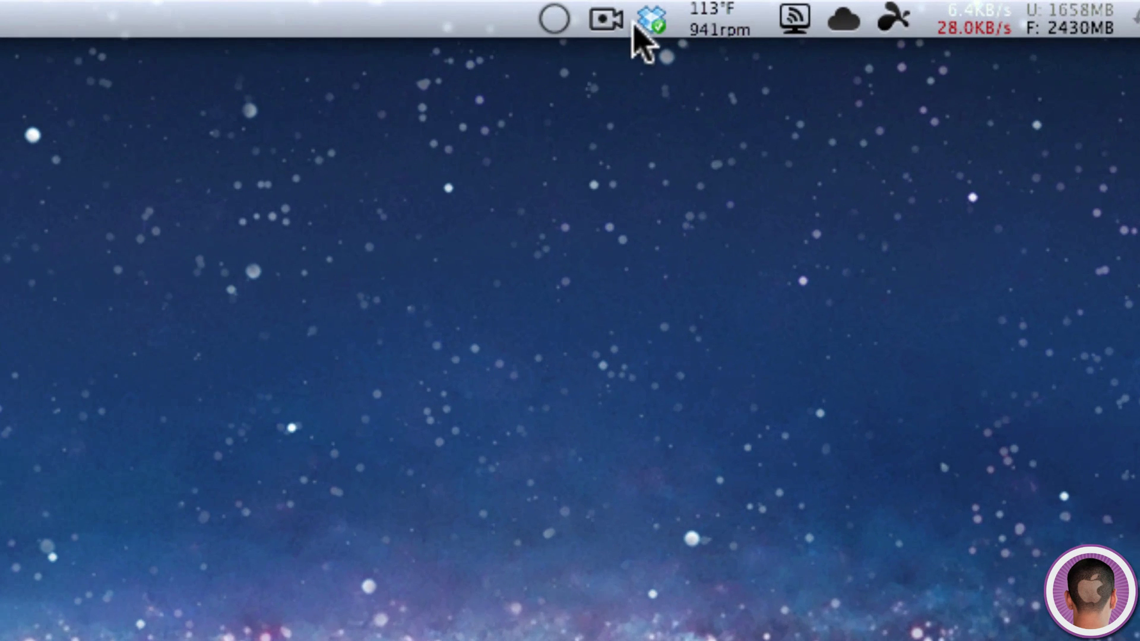
{"action": "left_click", "coordinate": [567, 26]}
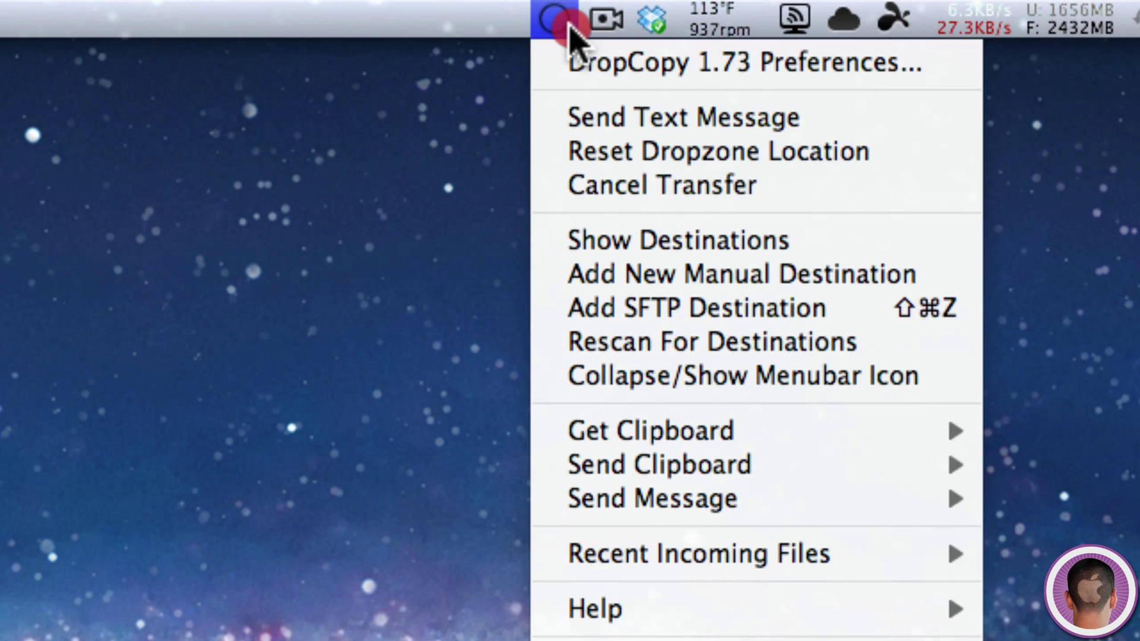
{"action": "left_click", "coordinate": [569, 29]}
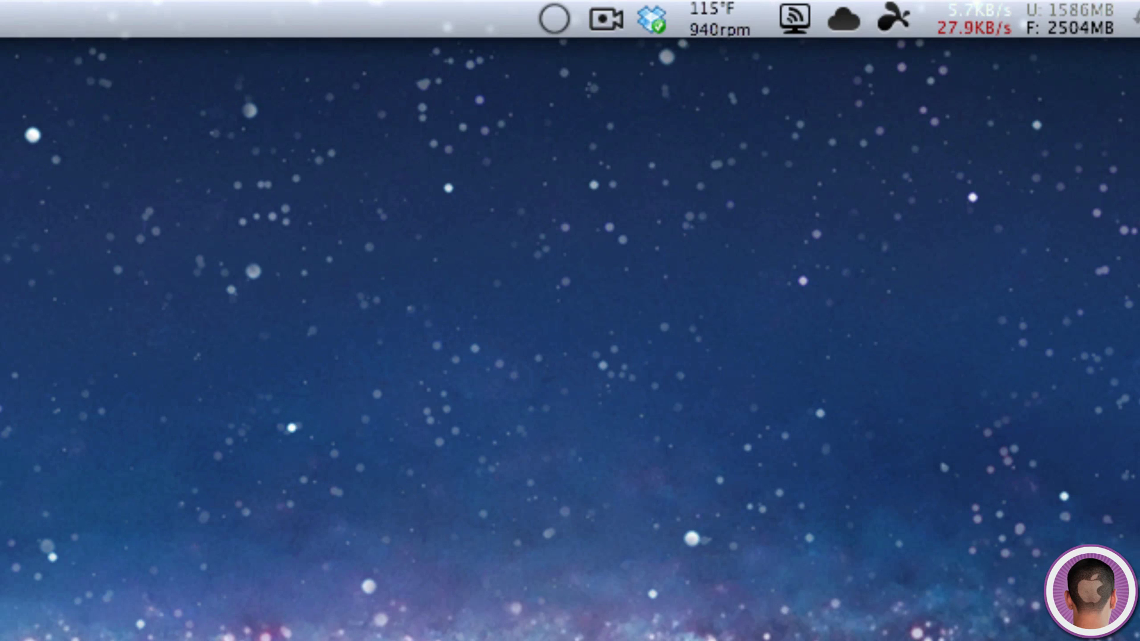